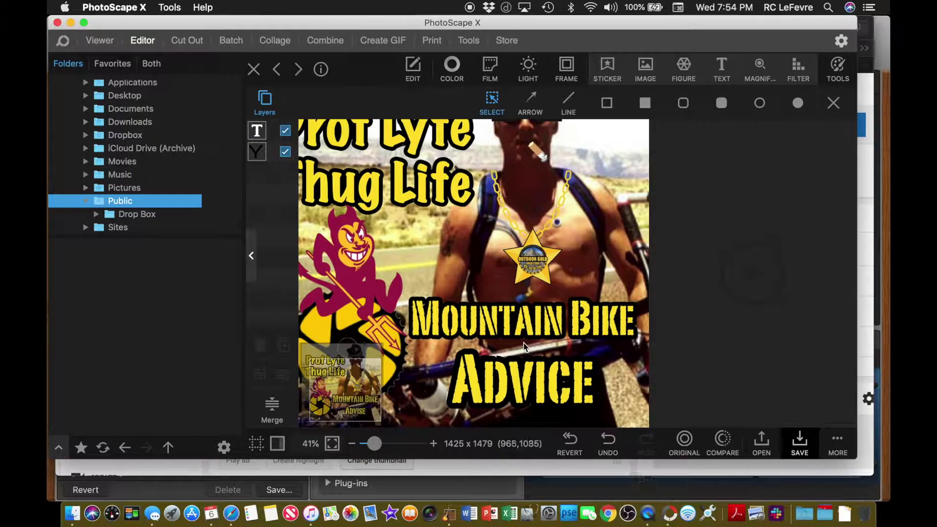
scroll(498, 320, down, 2)
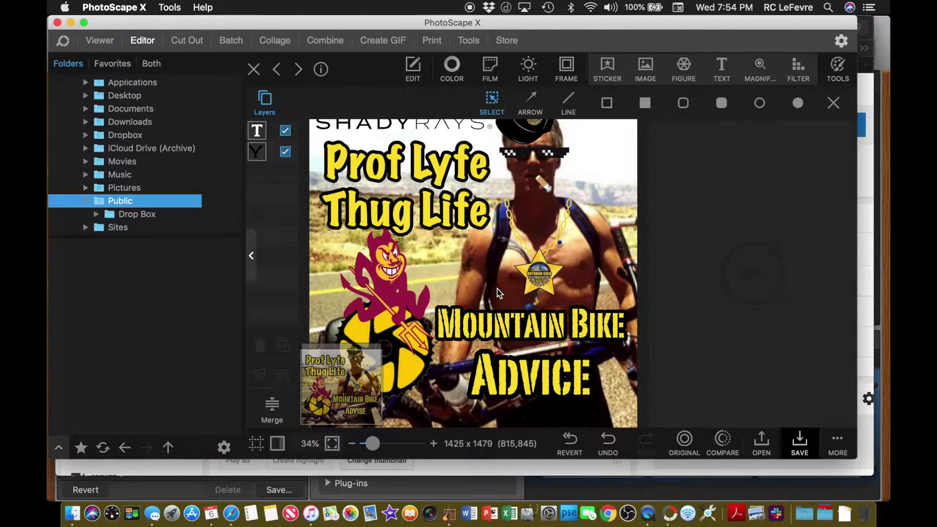
scroll(498, 293, down, 1)
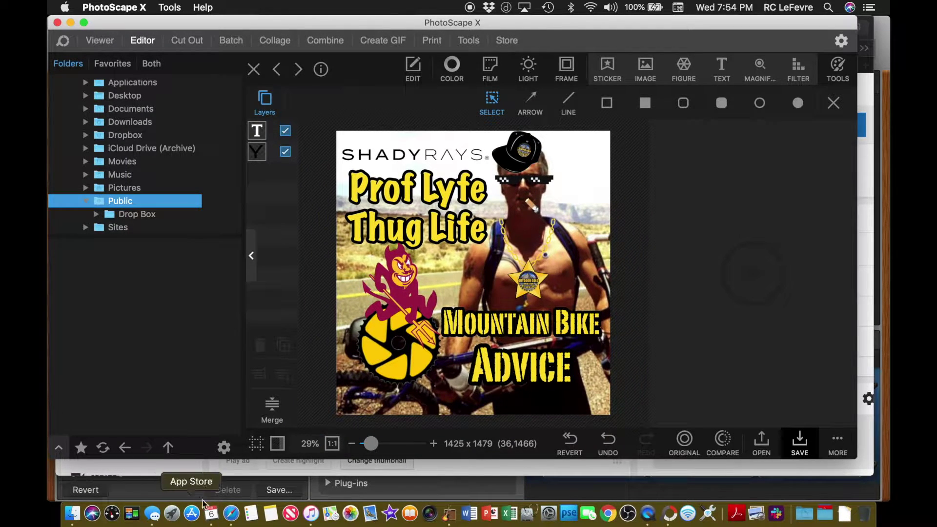
Step: Switch to Safari and review the YouTube live dashboard's basic stream info, privacy and encoder setup sections
click(232, 519)
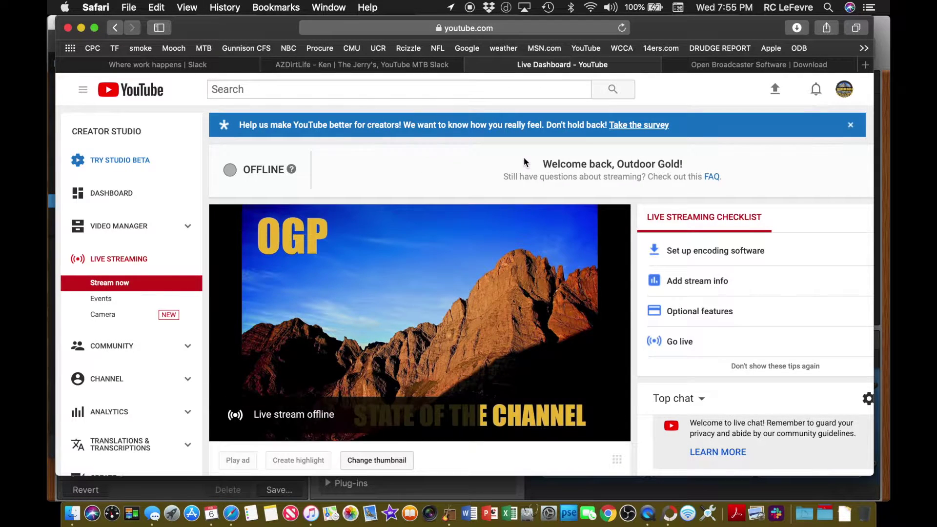
scroll(500, 194, down, 10)
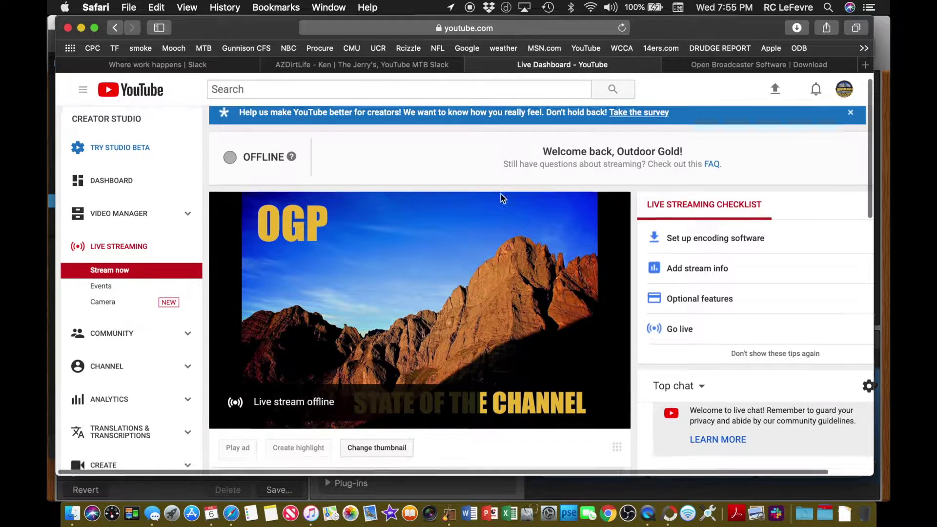
scroll(456, 222, down, 2)
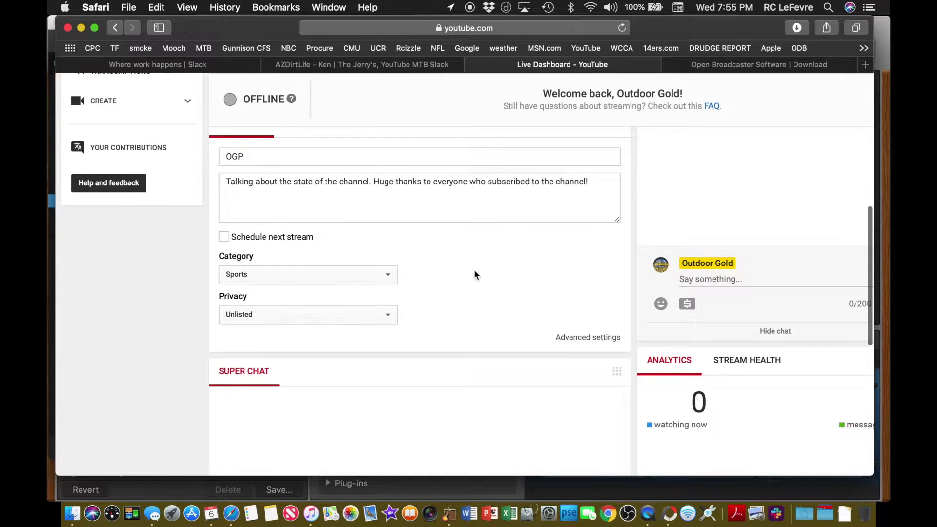
scroll(481, 278, up, 2)
scroll(481, 278, up, 1)
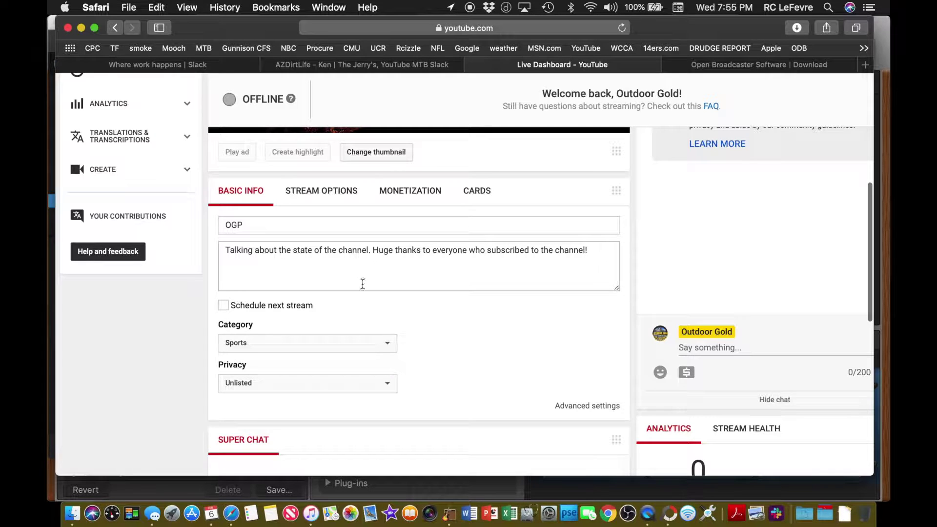
scroll(472, 324, down, 10)
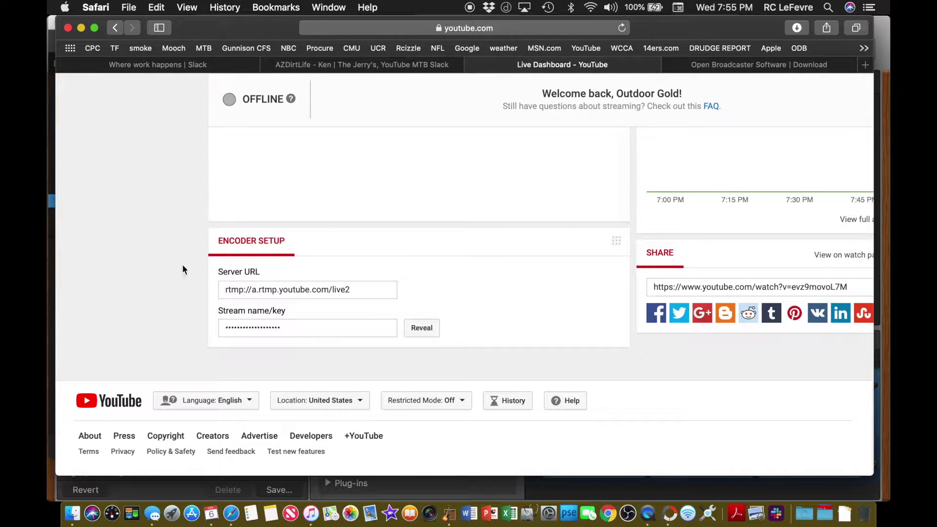
scroll(176, 302, up, 4)
scroll(177, 303, up, 5)
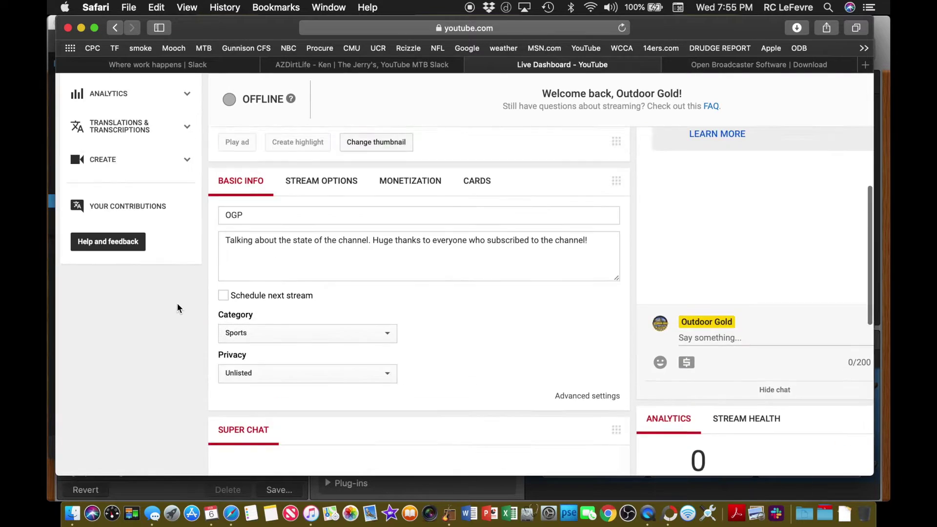
scroll(263, 293, up, 5)
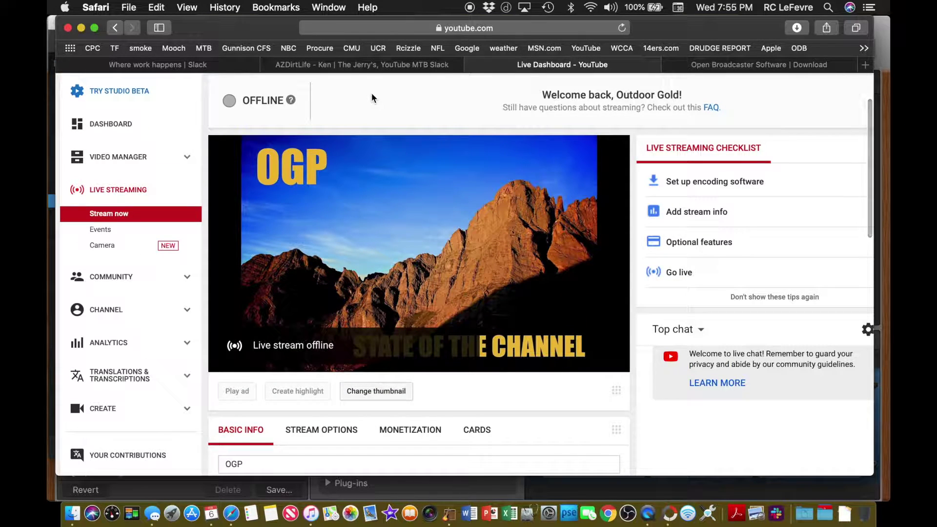
Step: Create a new live event on the live streaming Events page and title it "Jerry's group, OG Live test"
click(118, 231)
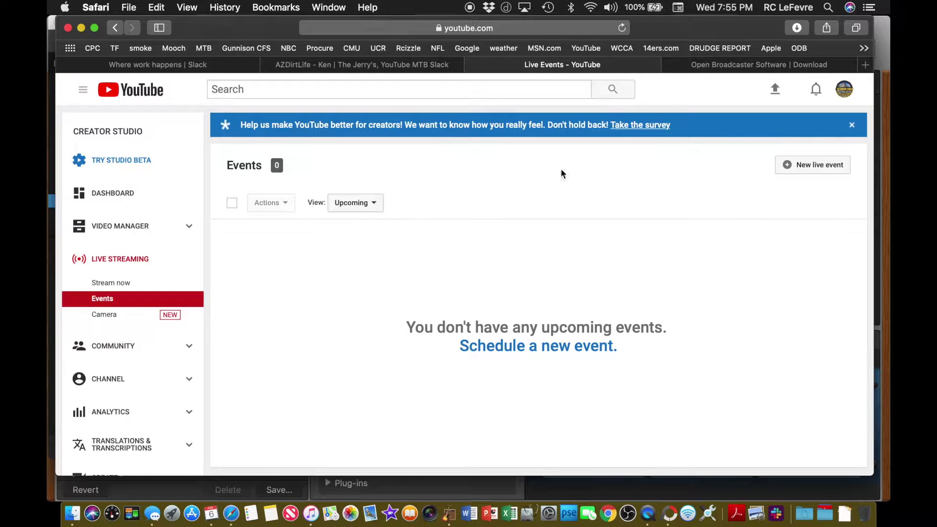
click(805, 169)
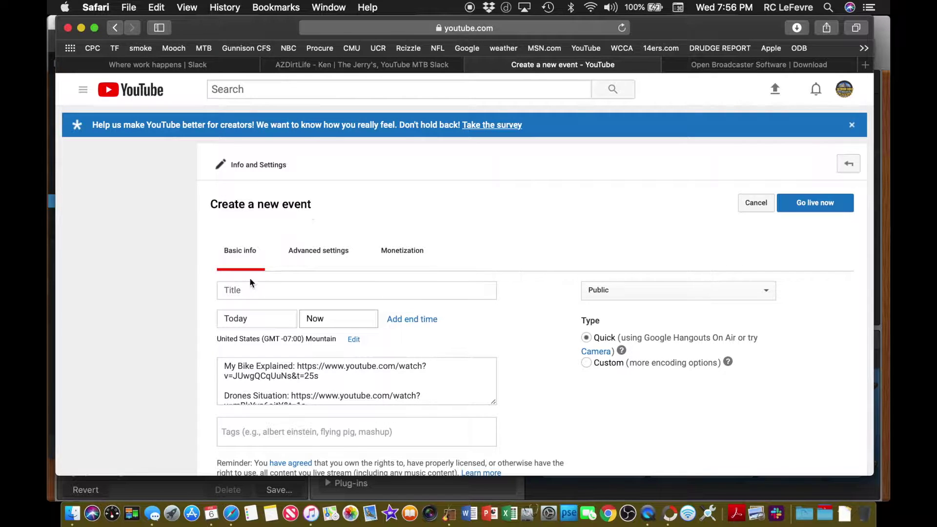
click(266, 291)
text(jerry's)
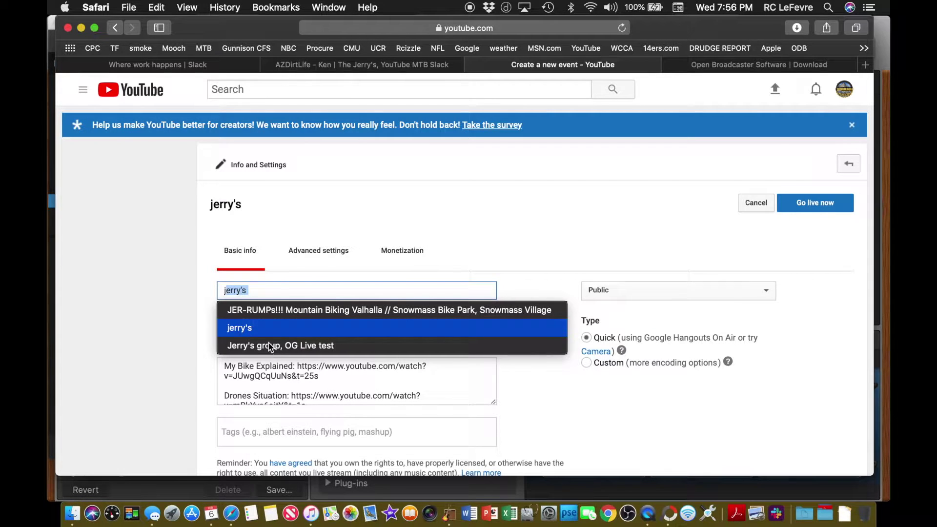
key(Down)
click(169, 307)
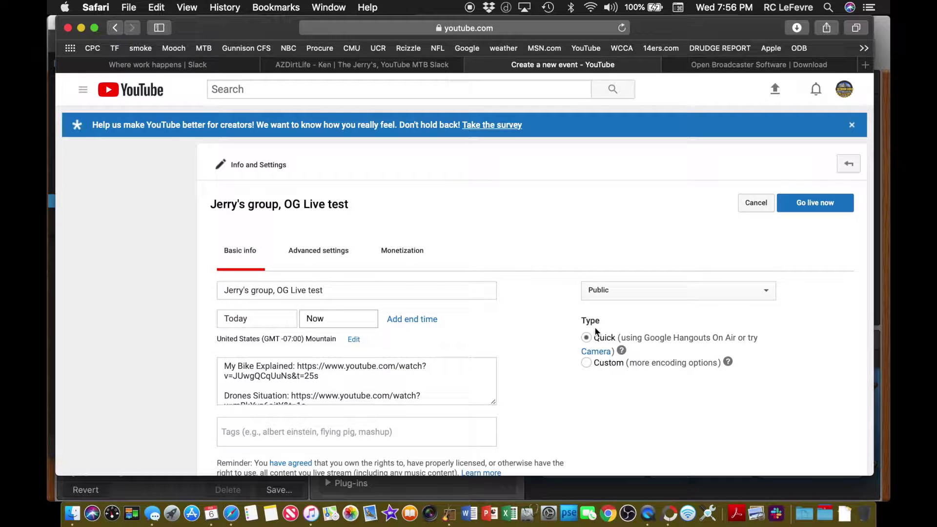
Step: Set the event's privacy to Unlisted and review its remaining basic info
click(767, 294)
click(579, 292)
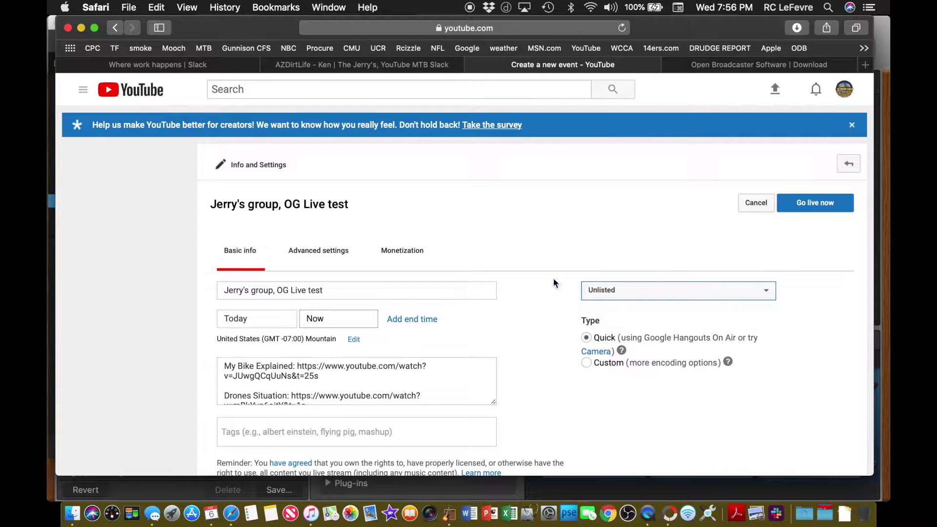
scroll(539, 219, down, 5)
scroll(540, 220, up, 2)
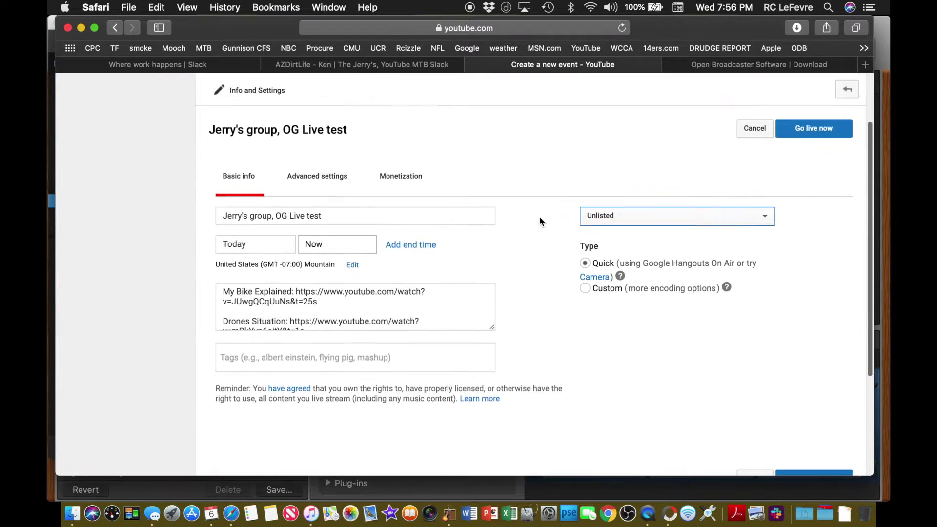
scroll(539, 220, up, 1)
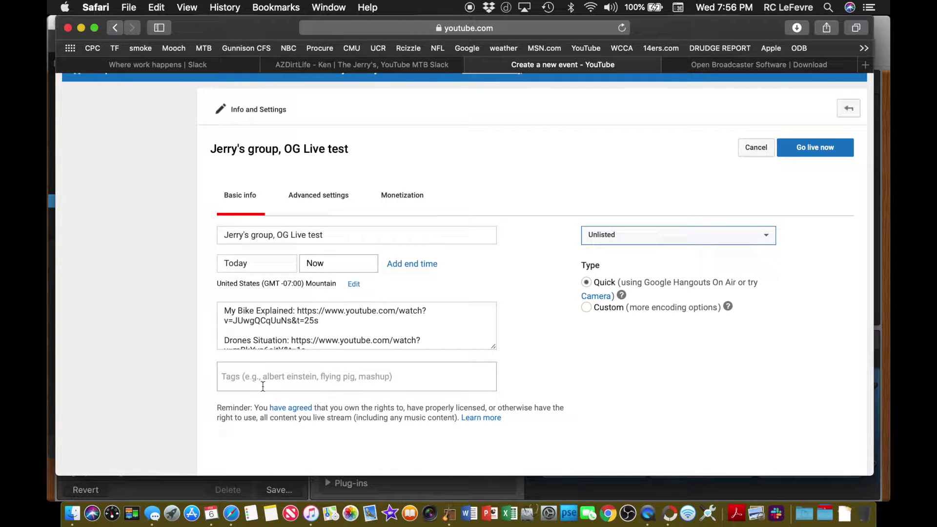
scroll(468, 318, down, 2)
scroll(468, 318, up, 2)
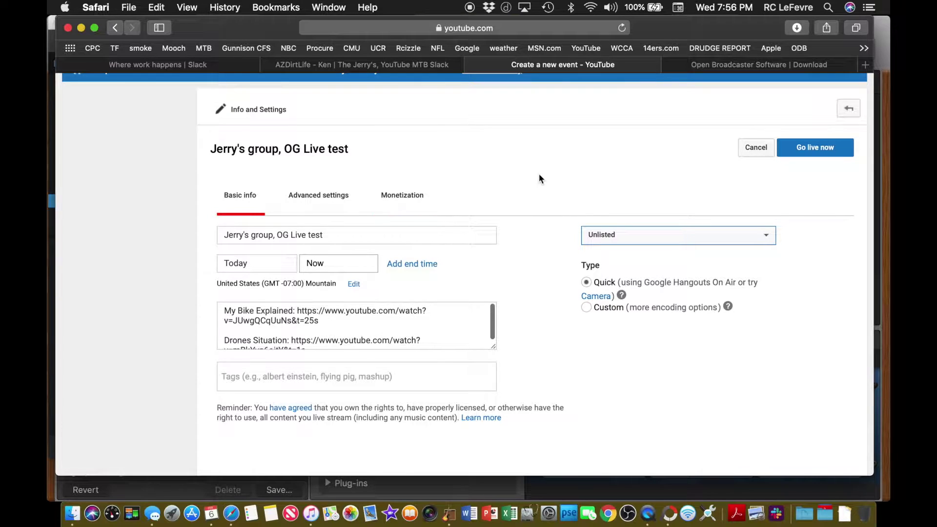
scroll(540, 179, down, 4)
scroll(539, 179, up, 6)
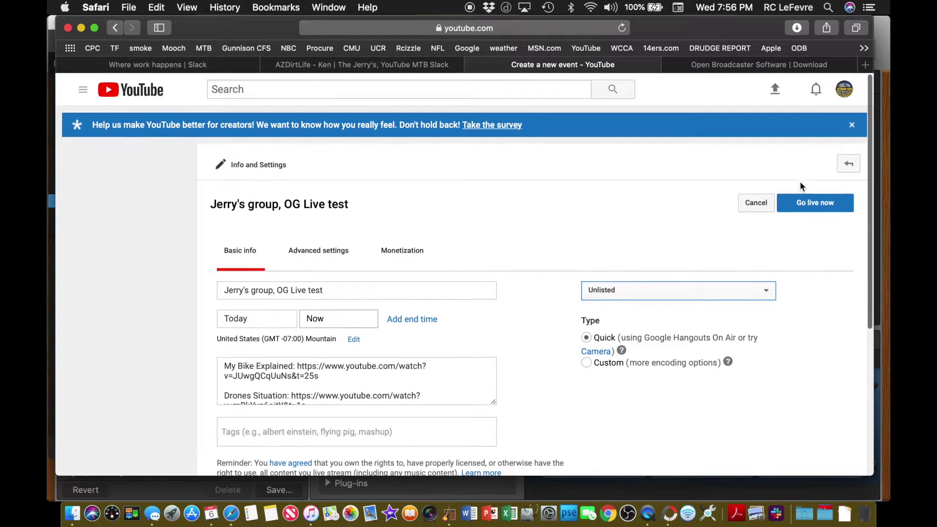
Step: Go live now with the event and confirm entering the Google Hangout On Air
click(807, 207)
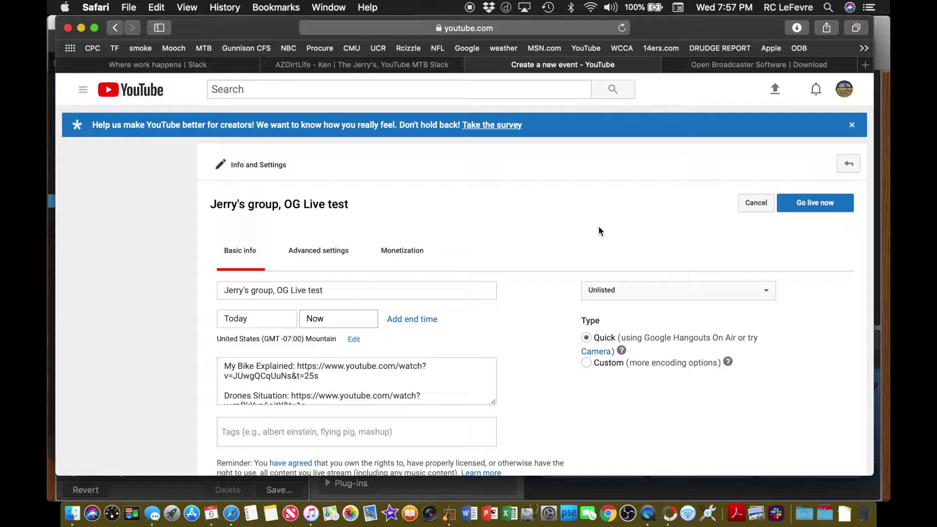
click(815, 208)
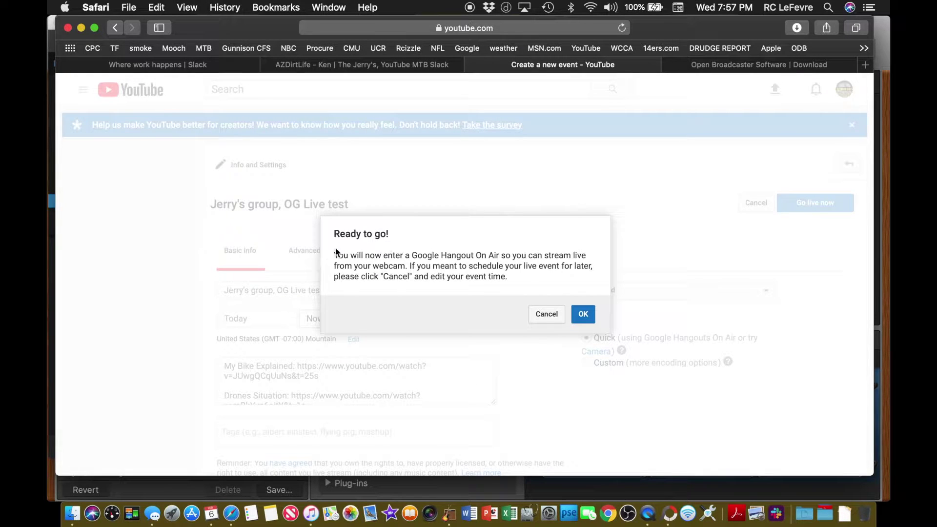
click(584, 316)
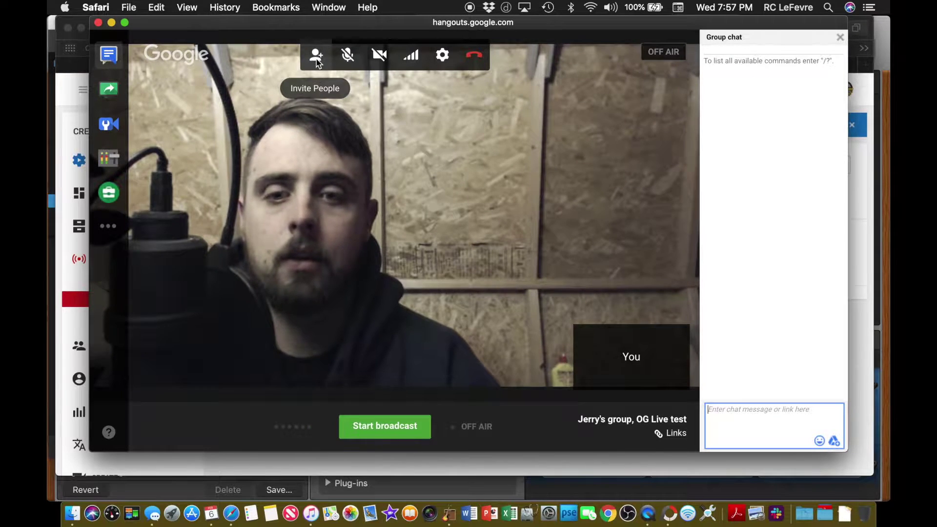
Step: Look at the Hangout's shareable invite link and the Slack direct message where it could be sent, and close the invite dialog
click(316, 58)
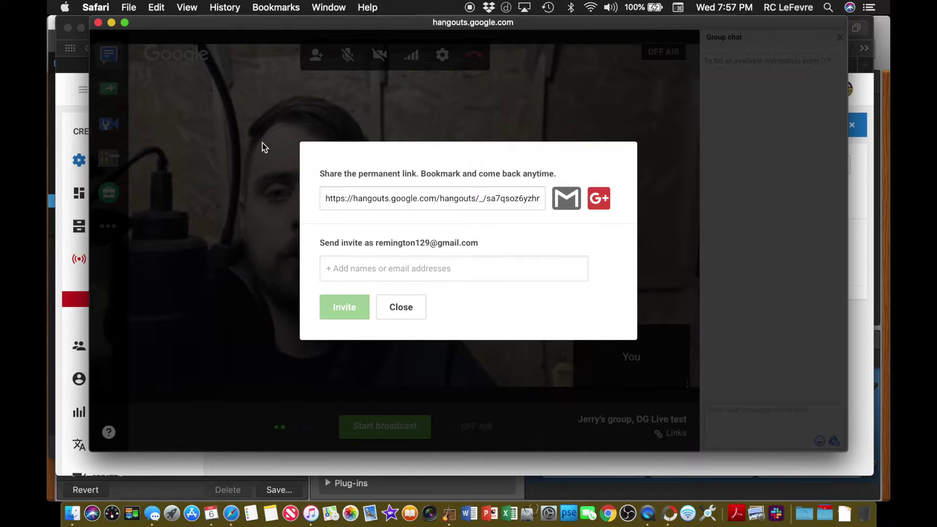
click(66, 182)
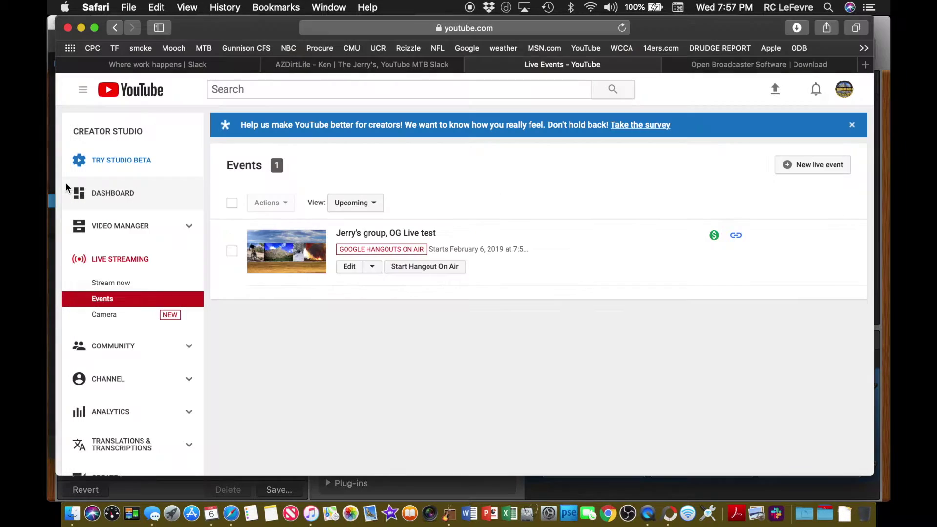
click(395, 66)
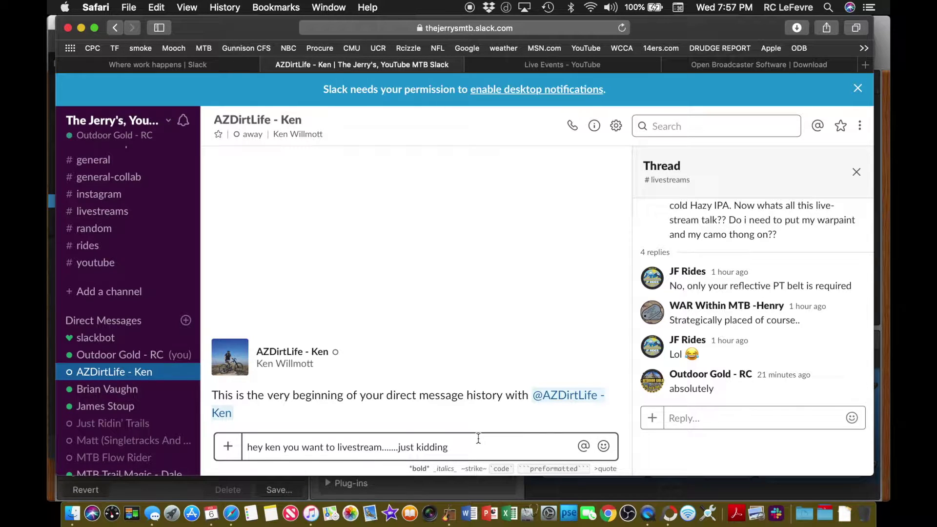
key(ctrl+Up)
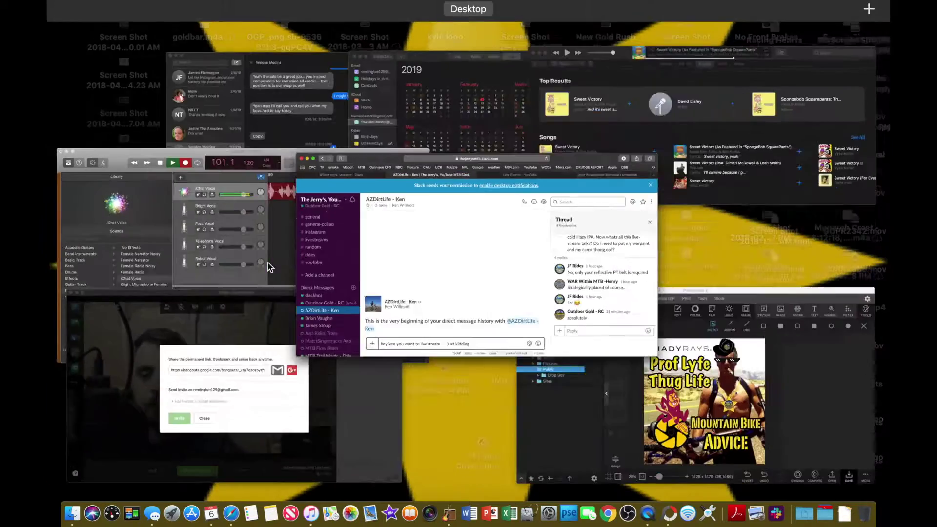
click(100, 390)
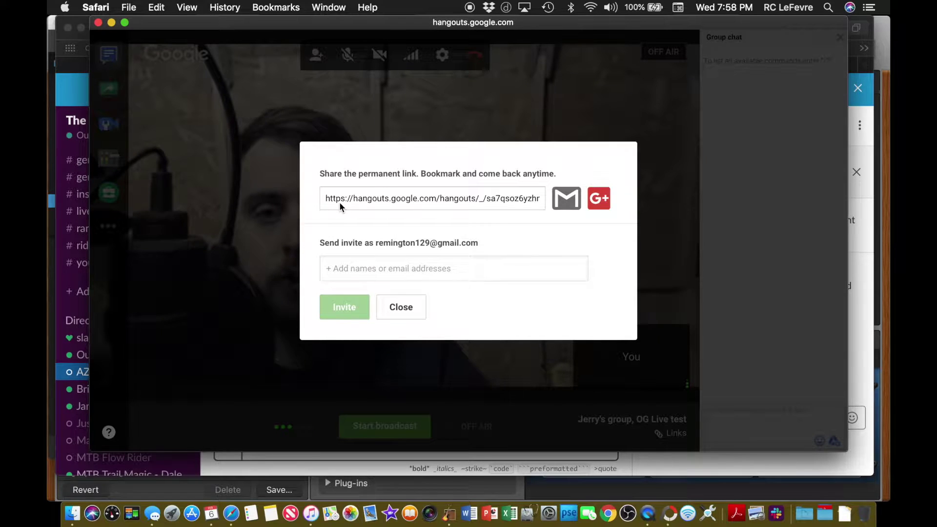
click(403, 310)
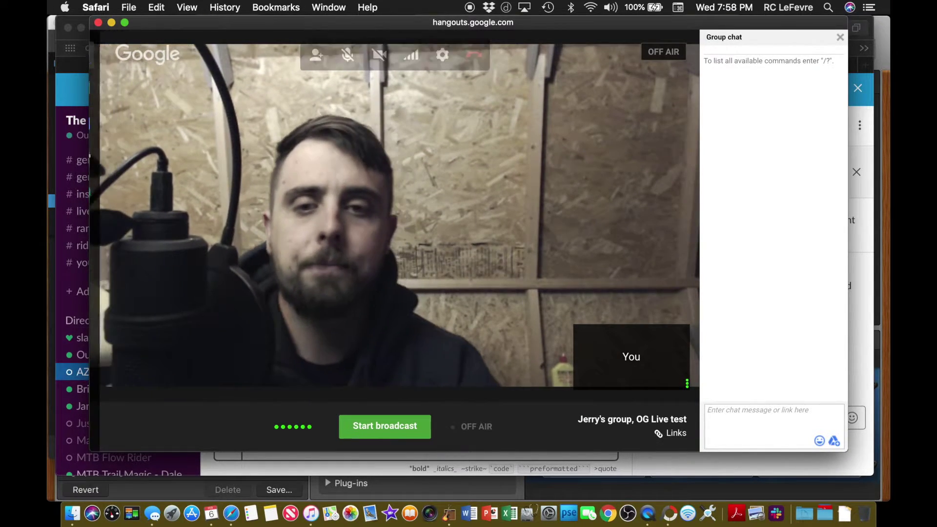
Step: Check the webcam, microphone and Voice/Studio audio options in the Hangout settings and save with the existing selections
click(443, 57)
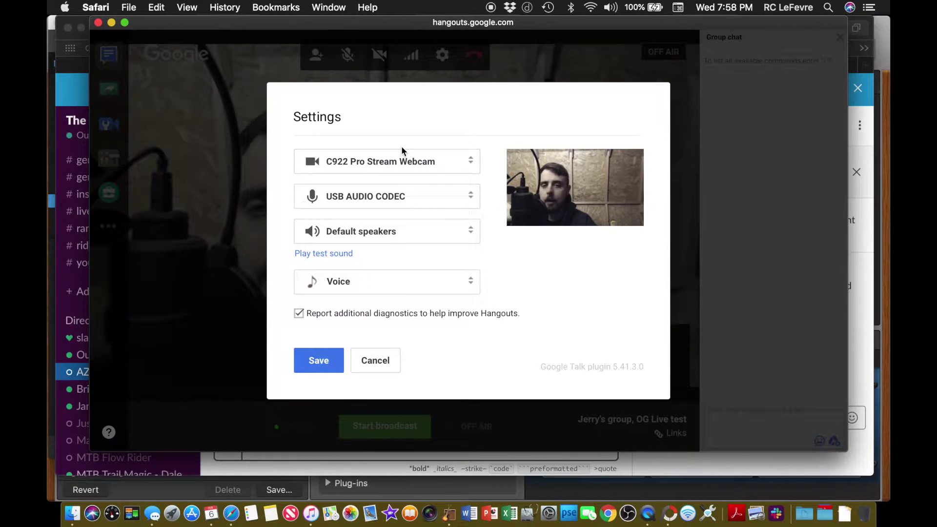
click(469, 163)
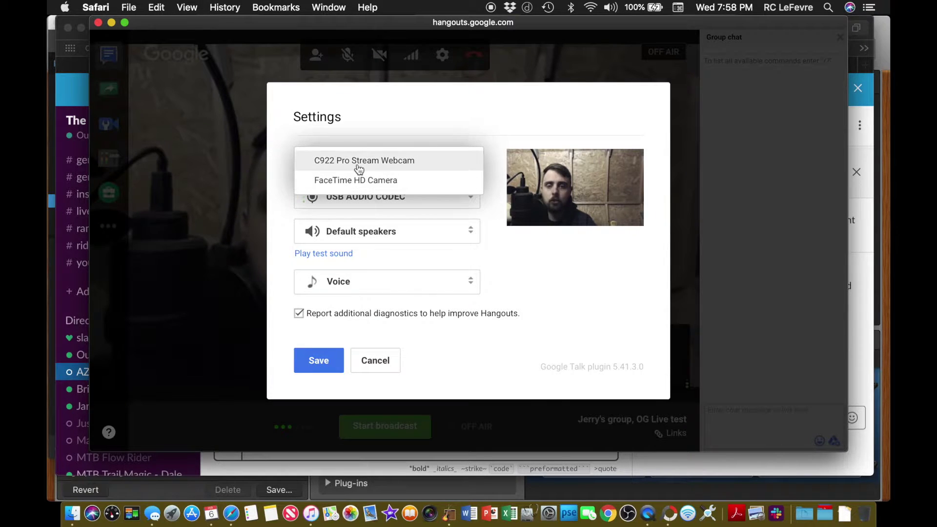
click(285, 138)
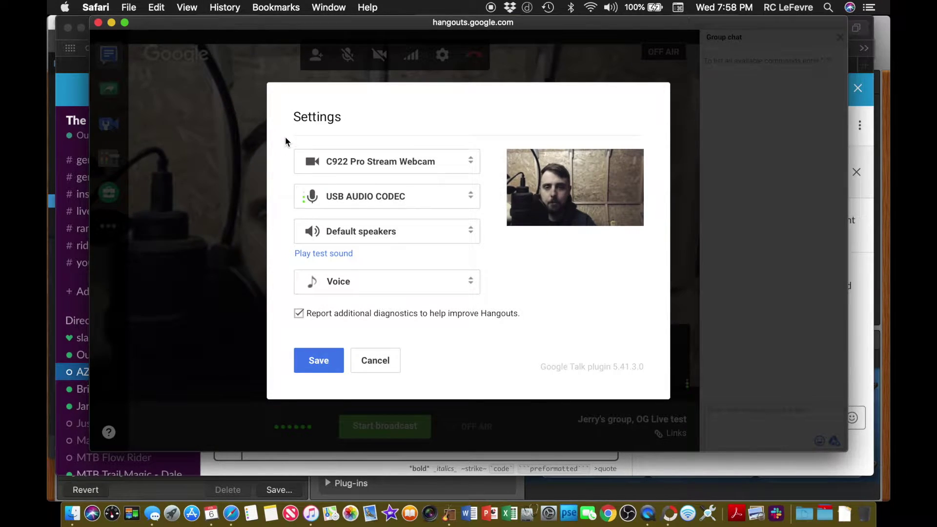
click(473, 200)
click(275, 188)
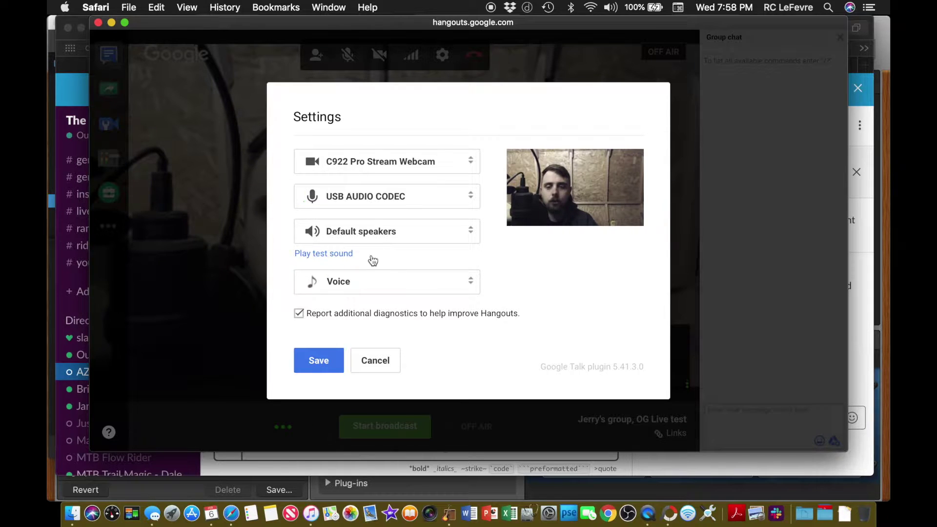
click(472, 290)
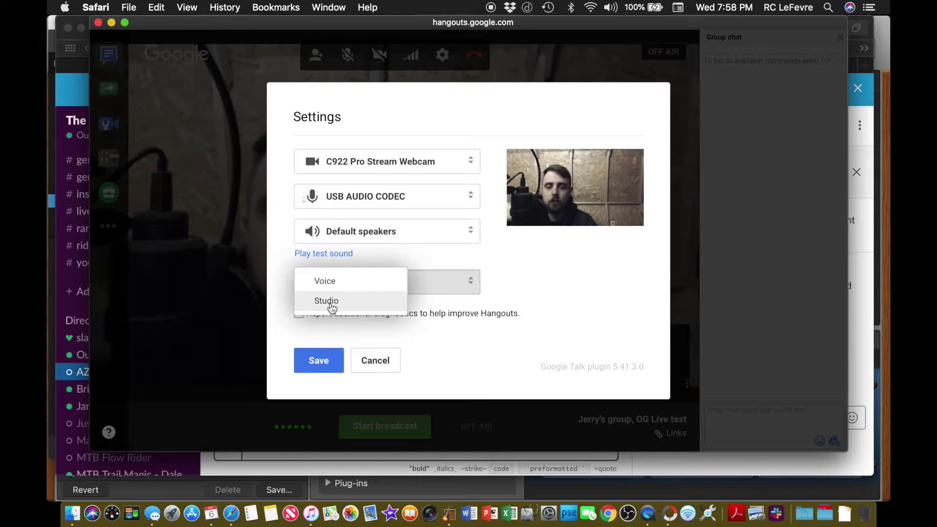
click(277, 258)
click(321, 361)
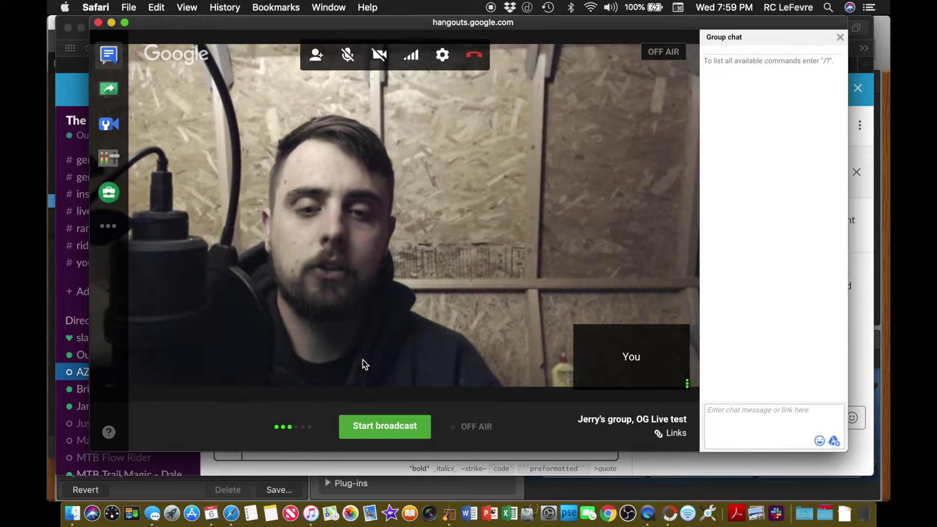
Step: Start the Hangout broadcast and confirm broadcasting it on YouTube
click(366, 431)
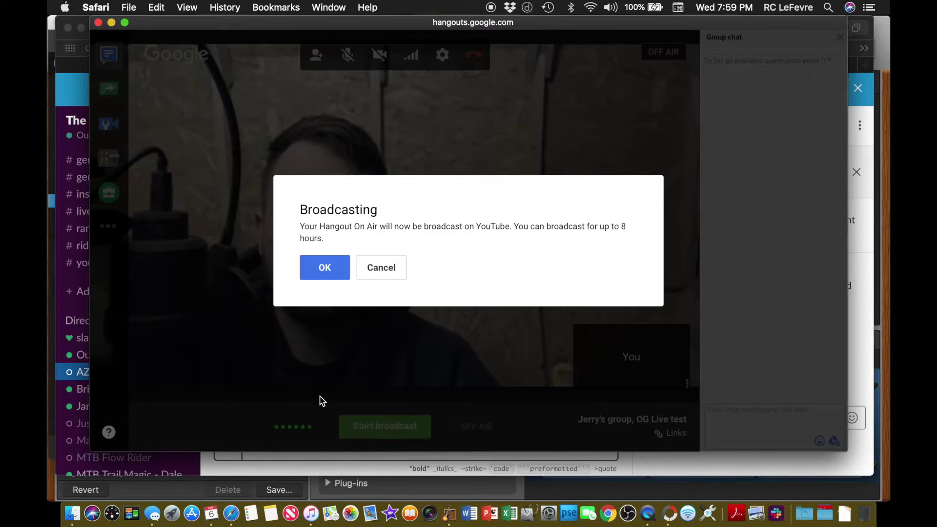
click(325, 268)
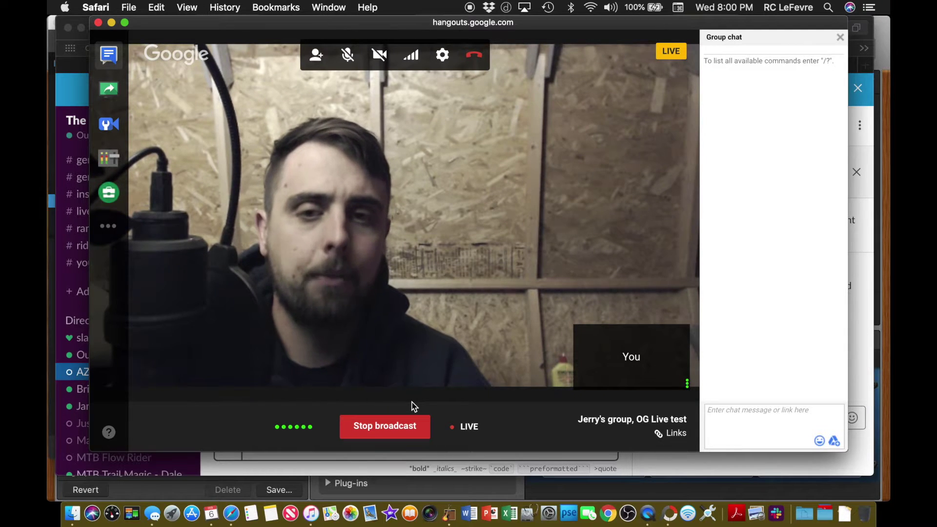
Step: Stop the live broadcast, leave the Hangout call and dismiss the closing notice
click(375, 427)
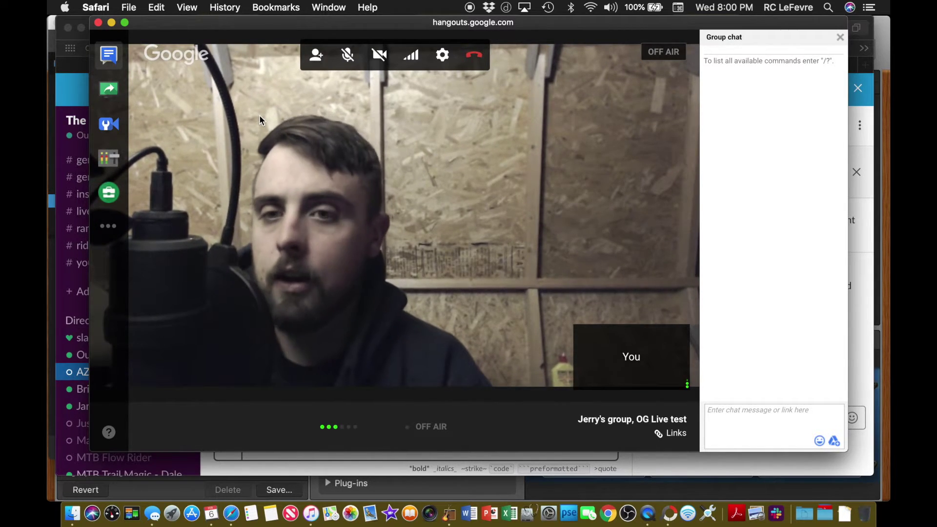
click(465, 58)
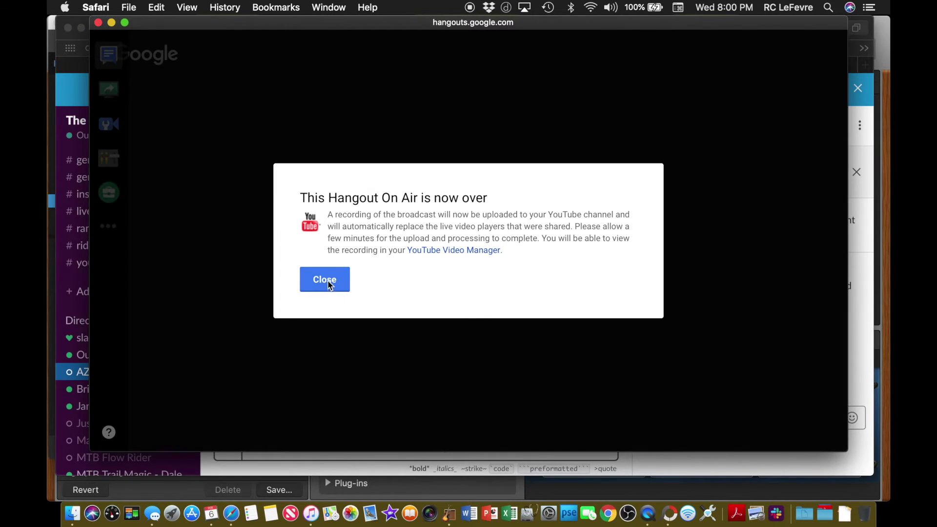
click(328, 285)
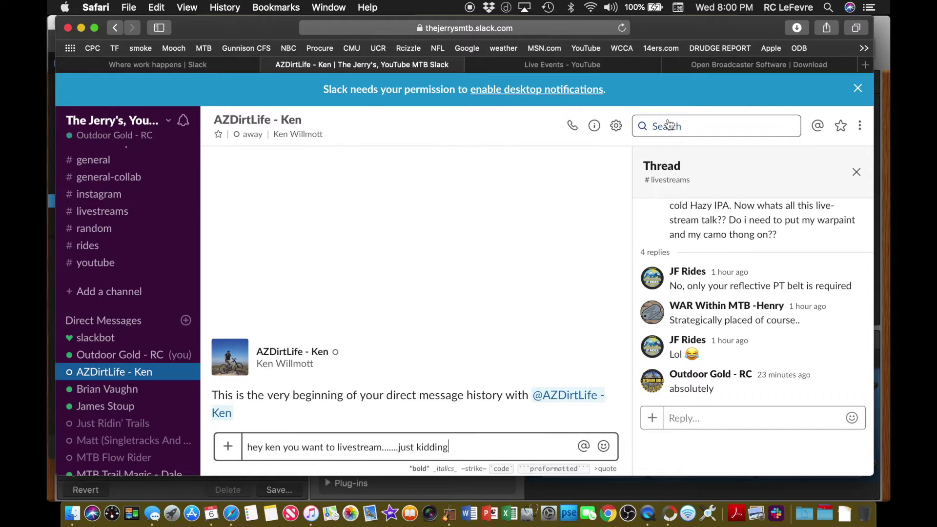
Step: Return to YouTube and check the privacy status of the "Jerry's group, OG Live test" recording in Video Manager
click(556, 65)
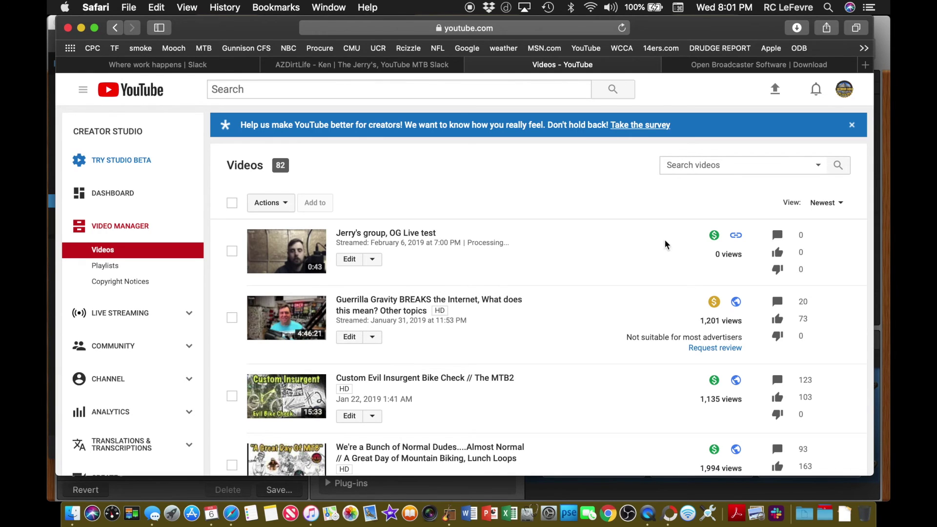
mouse_move(735, 237)
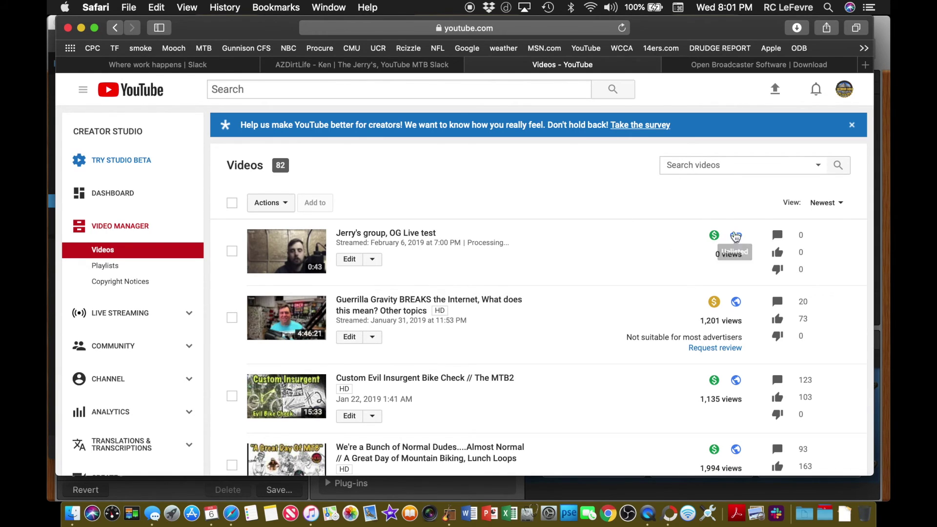